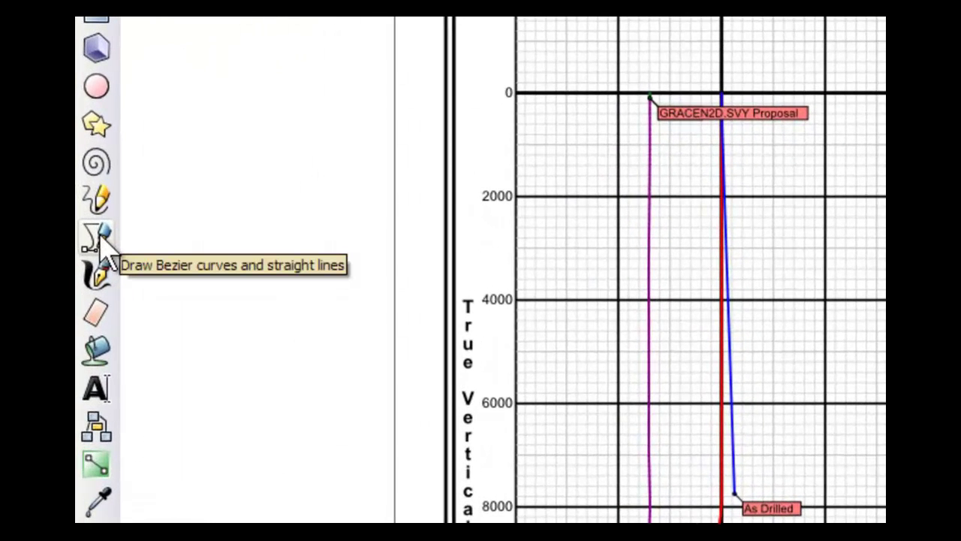
Start a Bezier curve on the canvas beside the well plot by placing its first node
{"action": "left_click", "coordinate": [104, 240]}
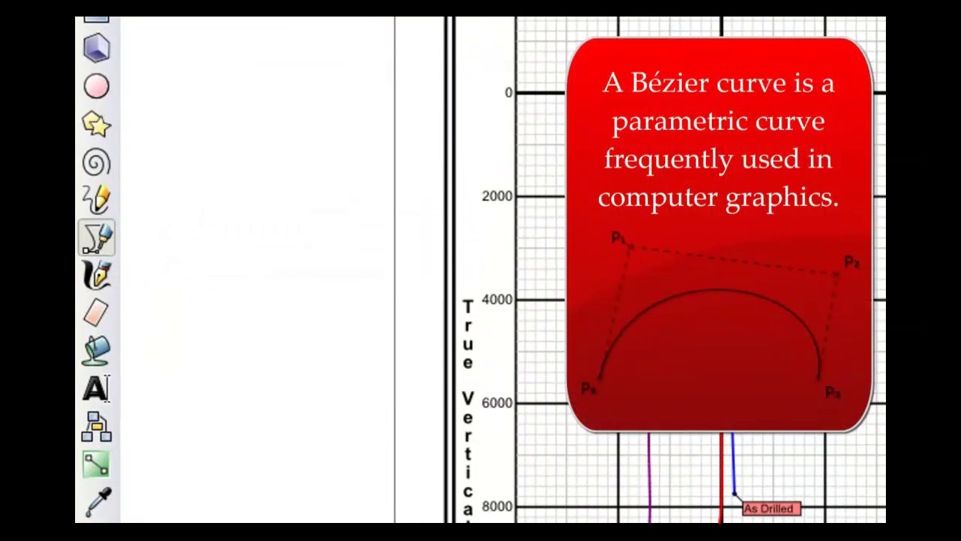
{"action": "left_click", "coordinate": [360, 344]}
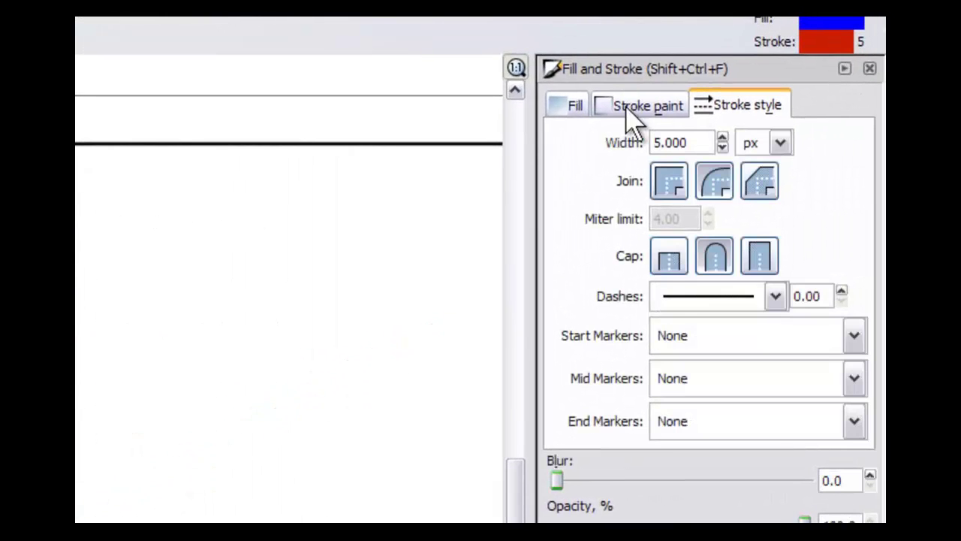
Try flat, linear and radial gradient fills on the curve, then set its fill to none
{"action": "left_click", "coordinate": [559, 106]}
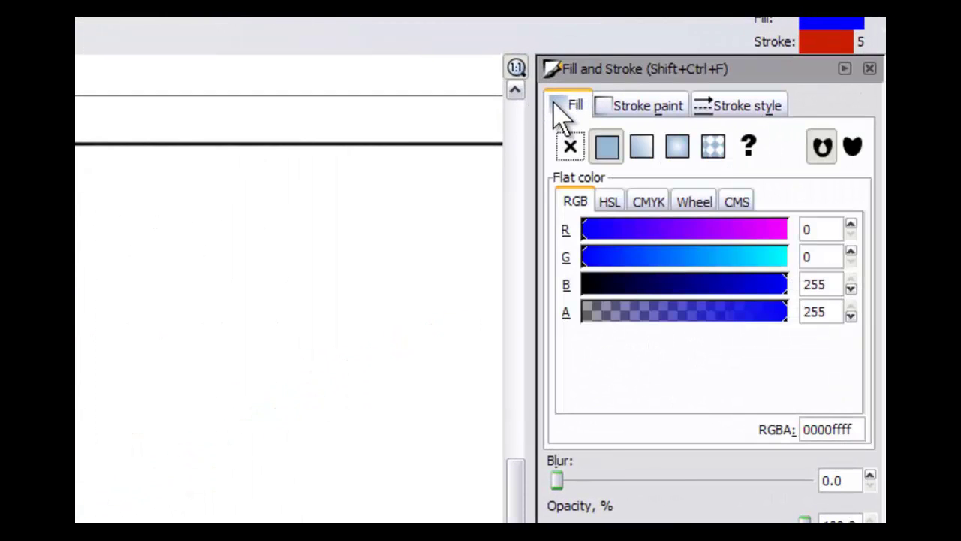
{"action": "left_click", "coordinate": [570, 146]}
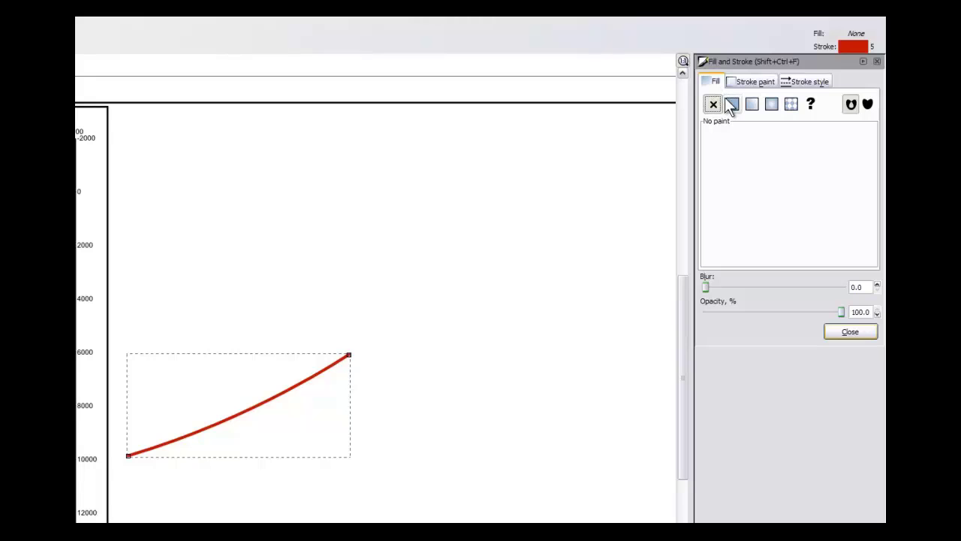
{"action": "left_click", "coordinate": [733, 104]}
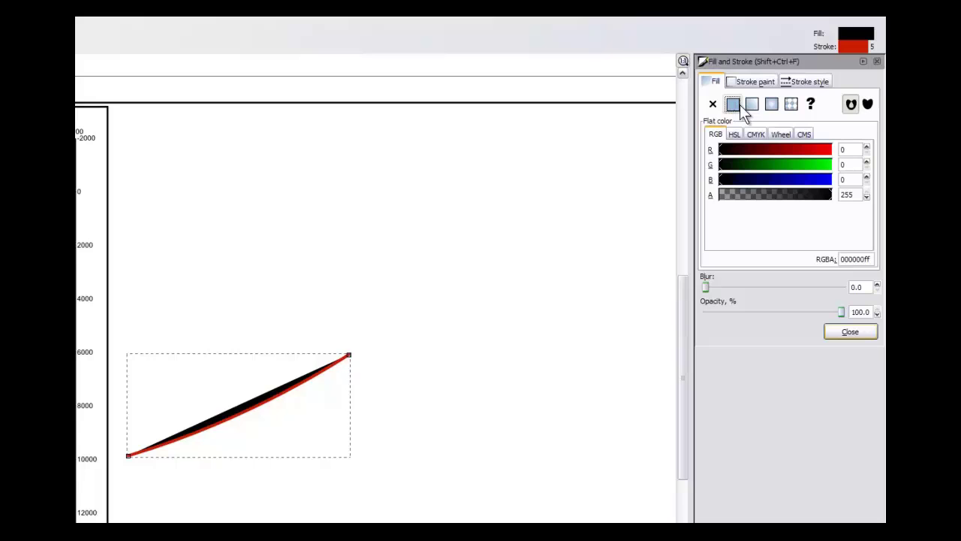
{"action": "left_click", "coordinate": [753, 105]}
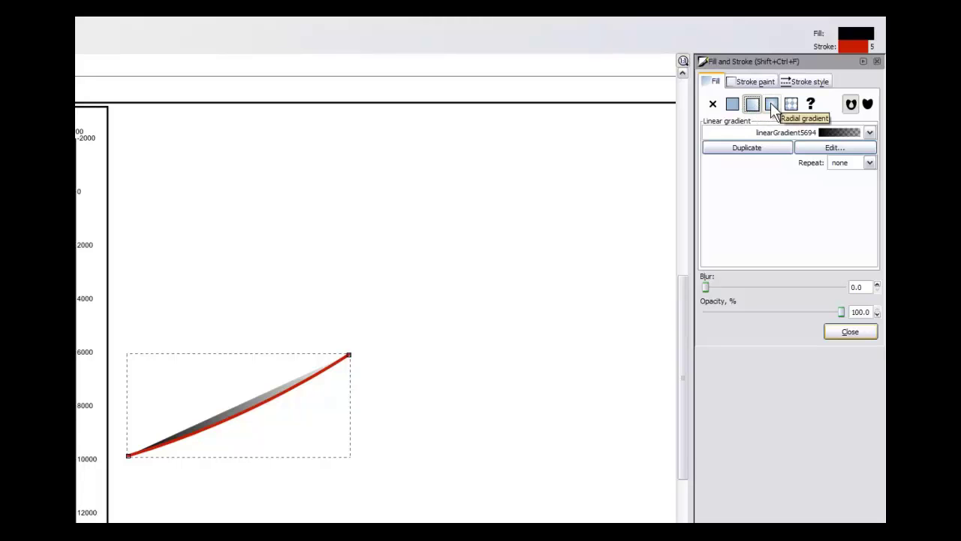
{"action": "left_click", "coordinate": [773, 107]}
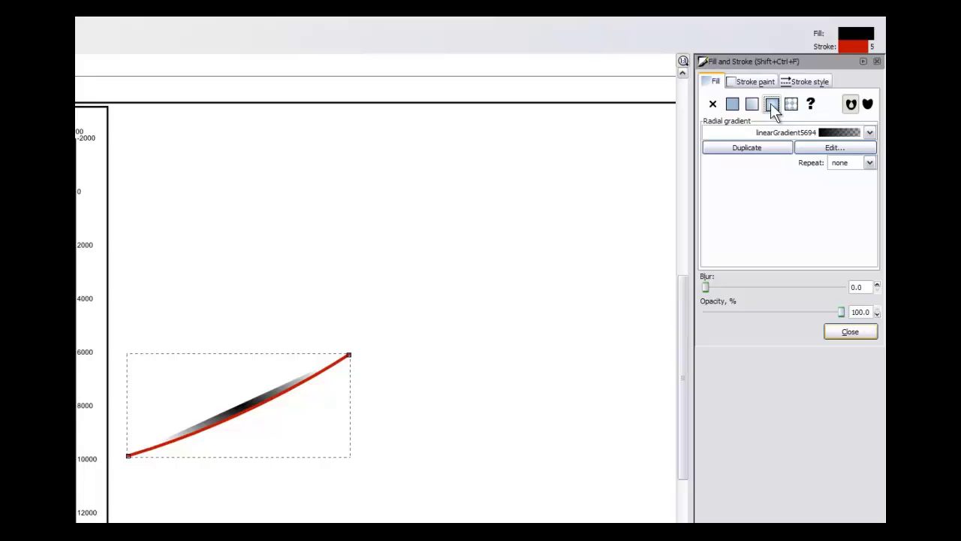
{"action": "left_click", "coordinate": [714, 104]}
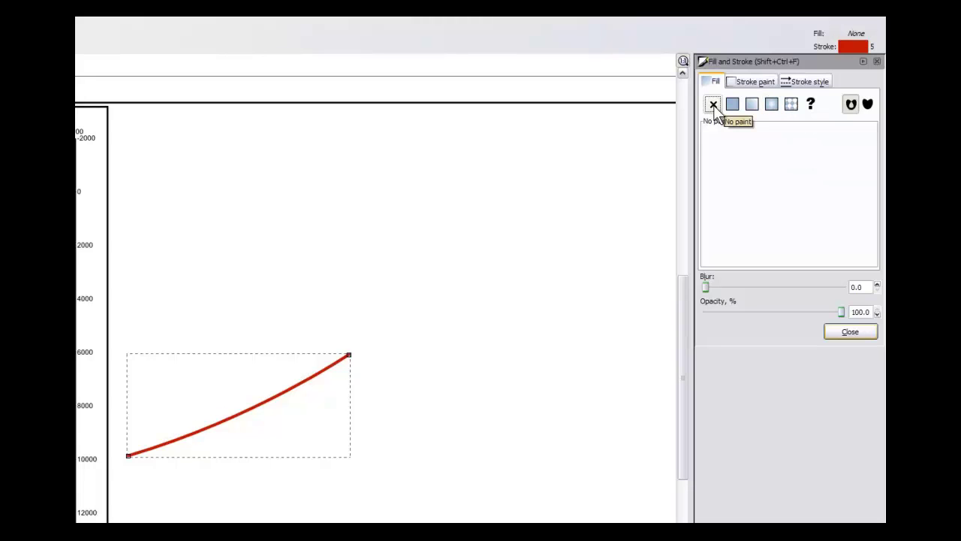
Set the stroke RGB sliders to R 233, G 65, B 79 for colour e9414fff
{"action": "left_click", "coordinate": [749, 81]}
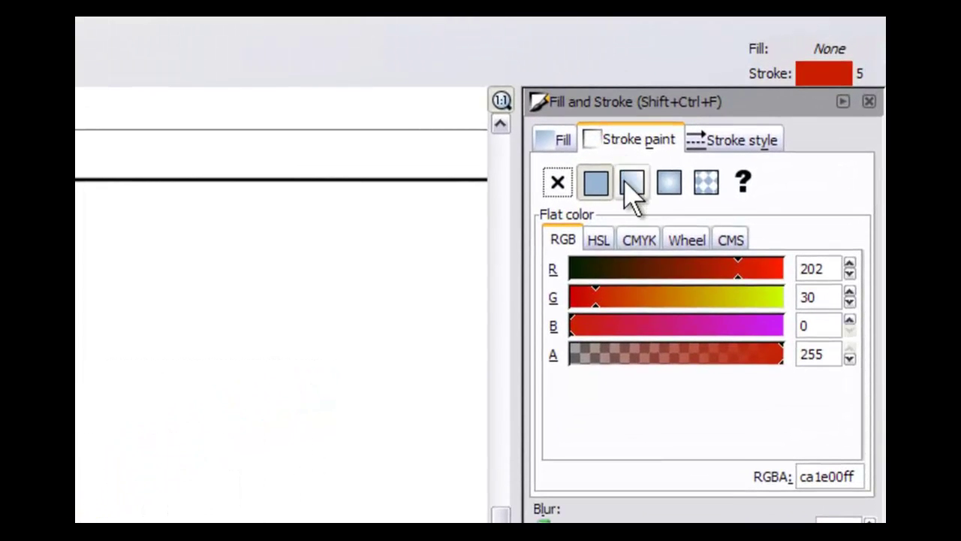
{"action": "left_click", "coordinate": [628, 309]}
{"action": "left_click", "coordinate": [626, 301]}
{"action": "left_click", "coordinate": [640, 326]}
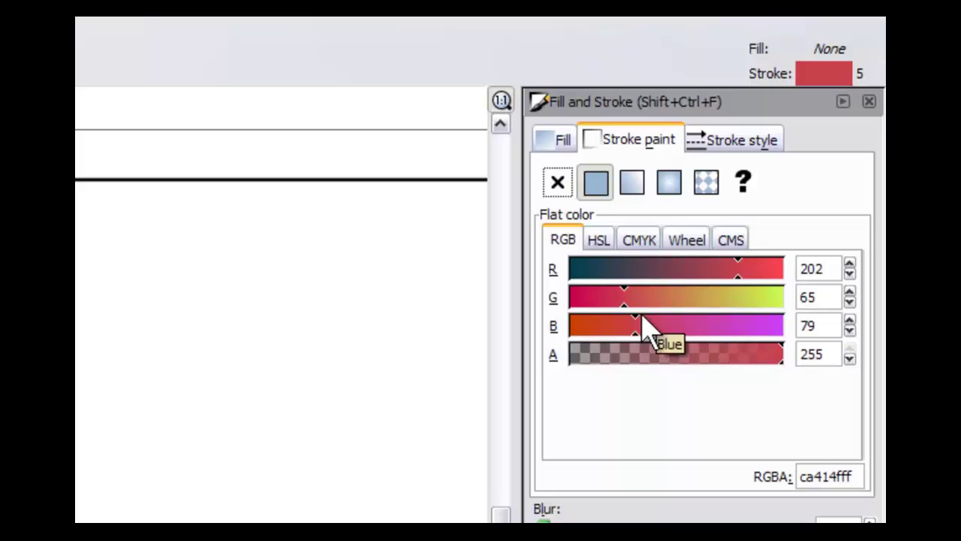
{"action": "left_click", "coordinate": [670, 273]}
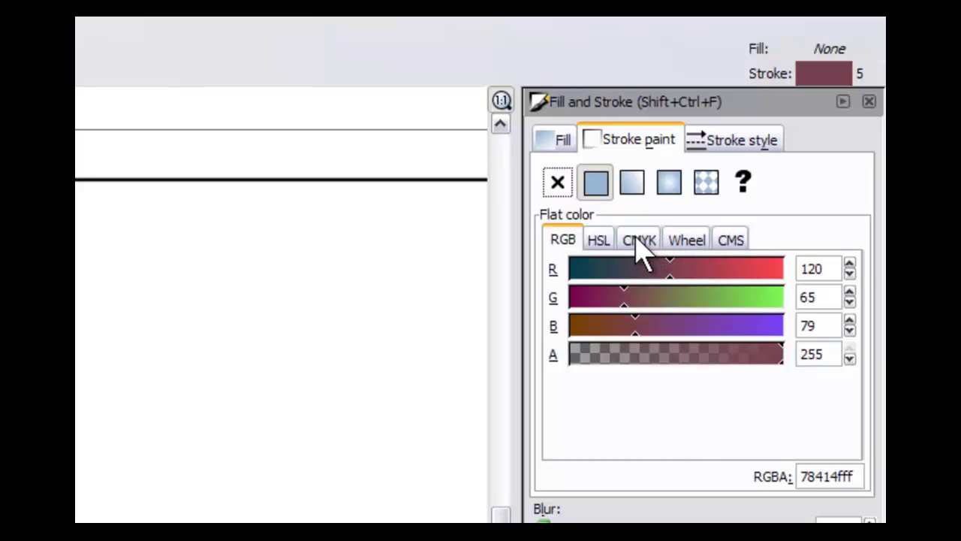
{"action": "left_click", "coordinate": [765, 272]}
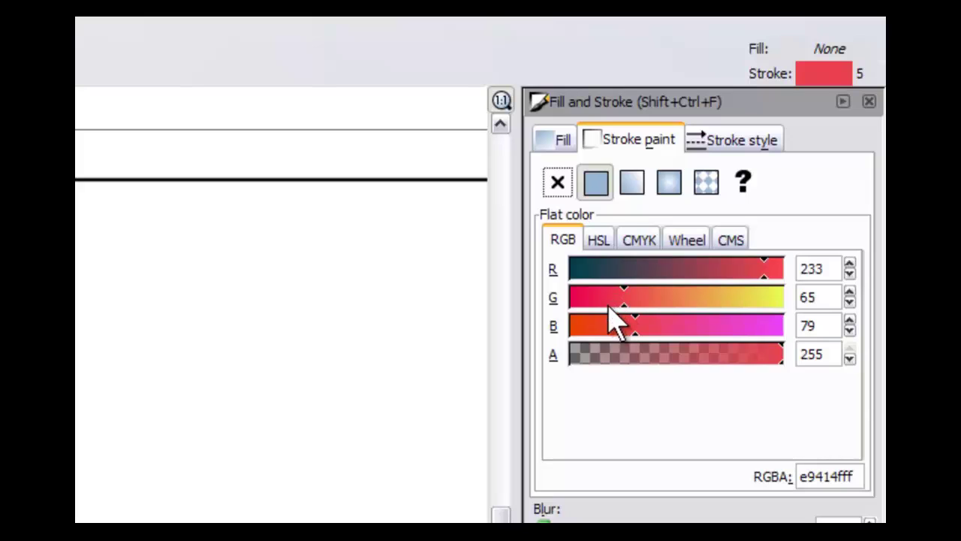
Try a stroke width of 9, revert it to 5 px, and apply round caps
{"action": "left_click", "coordinate": [760, 152]}
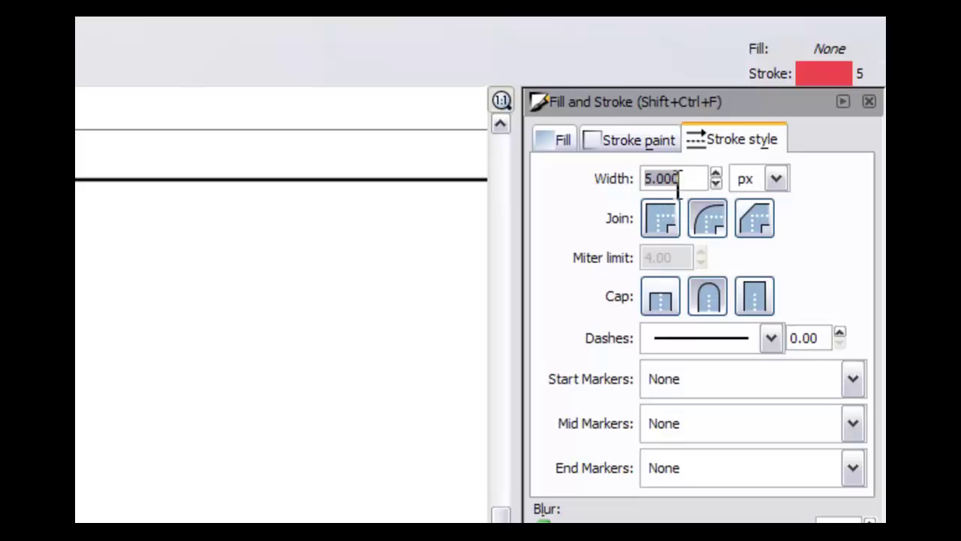
{"action": "left_click_drag", "start_coordinate": [672, 178], "coordinate": [638, 180]}
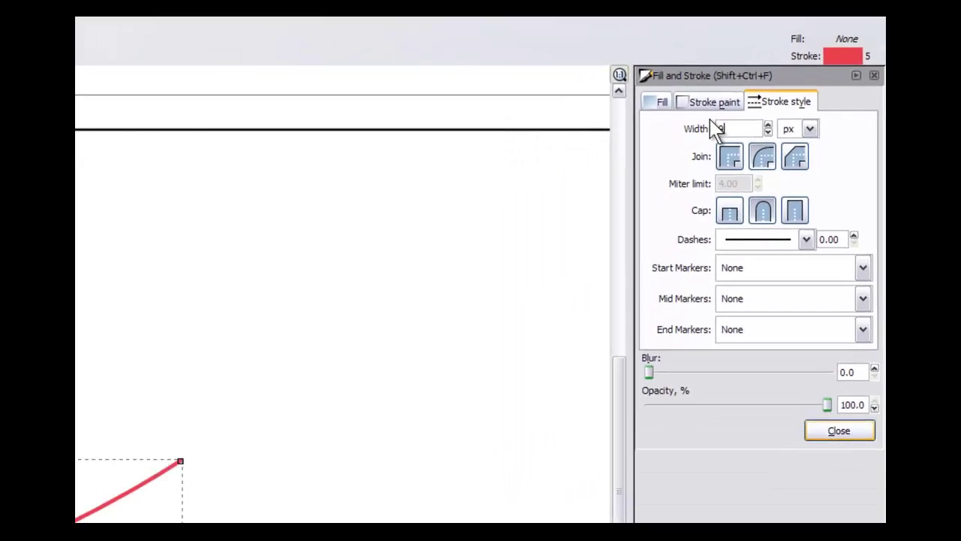
{"action": "key", "text": "Tab"}
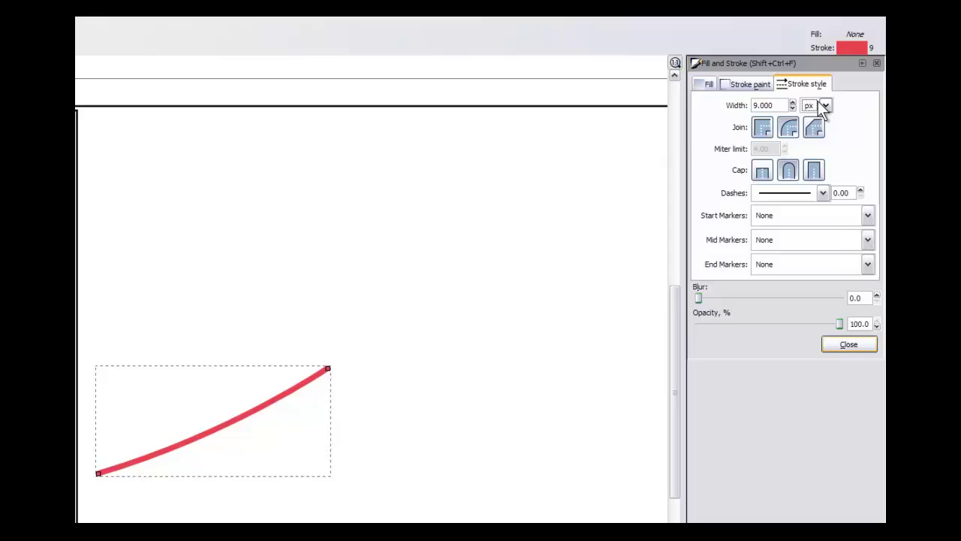
{"action": "key", "text": "ctrl+z"}
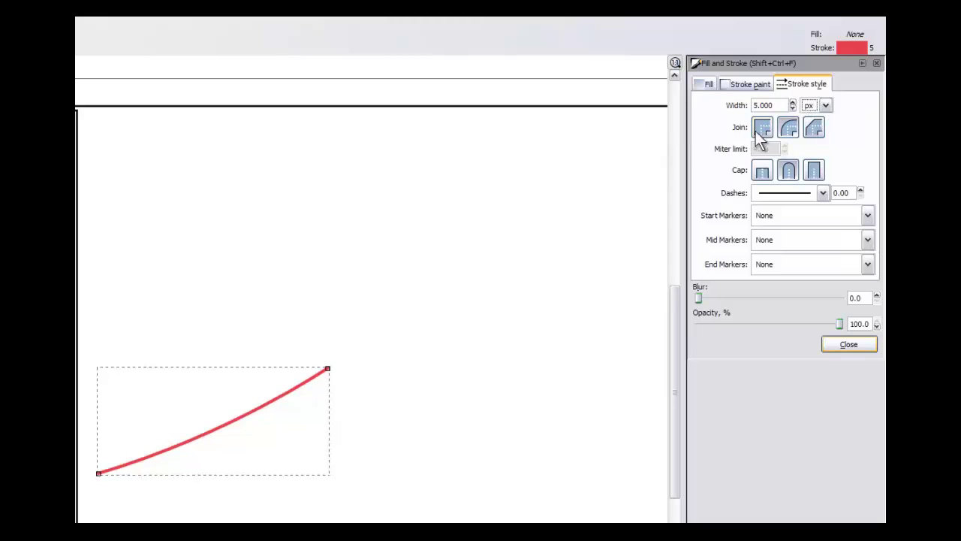
{"action": "left_click", "coordinate": [790, 173]}
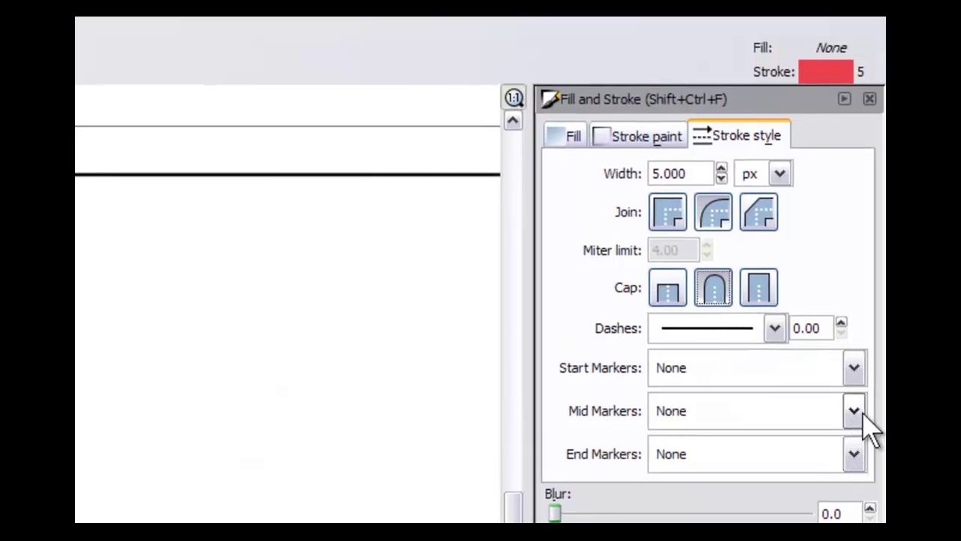
Try Arrow1Mend markers at both the start and end of the curve
{"action": "left_click", "coordinate": [854, 368]}
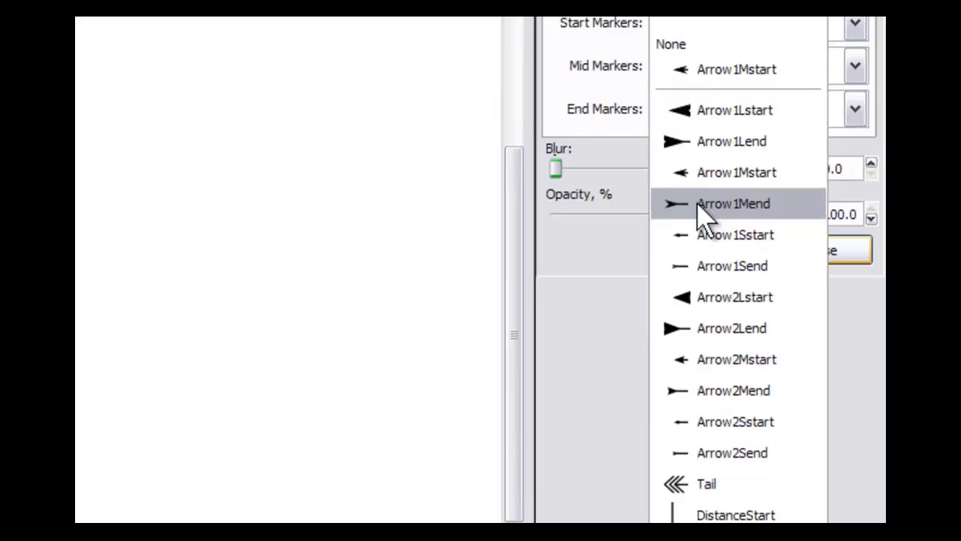
{"action": "left_click", "coordinate": [702, 228]}
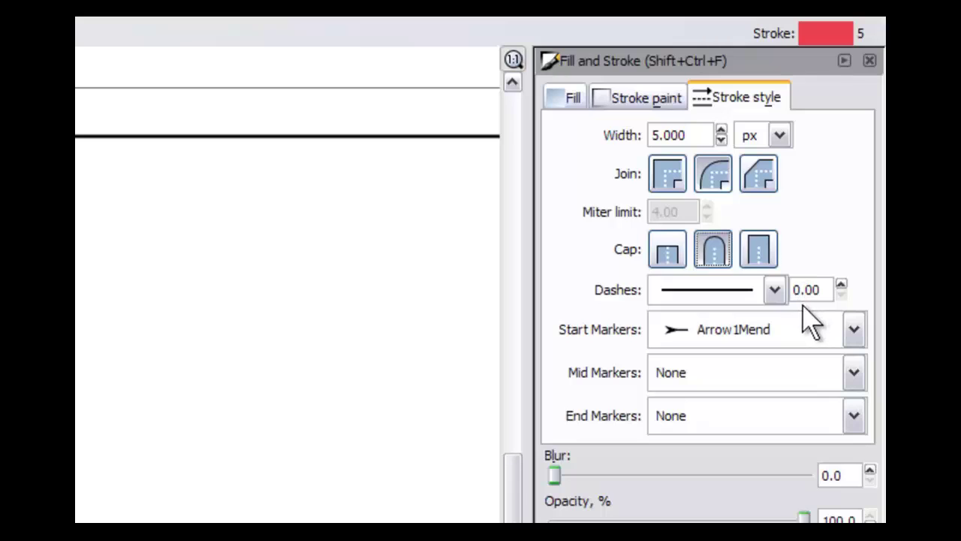
{"action": "left_click", "coordinate": [854, 415]}
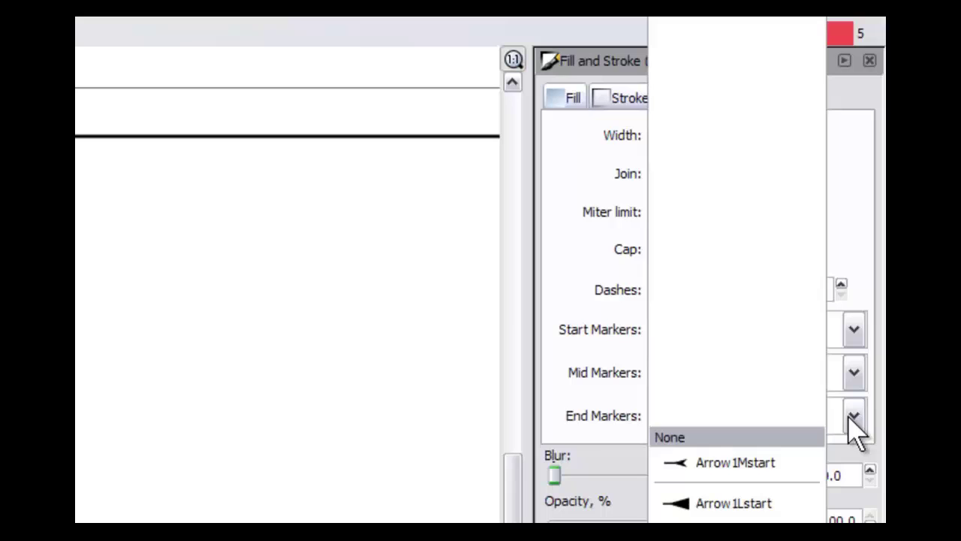
{"action": "left_click", "coordinate": [837, 461]}
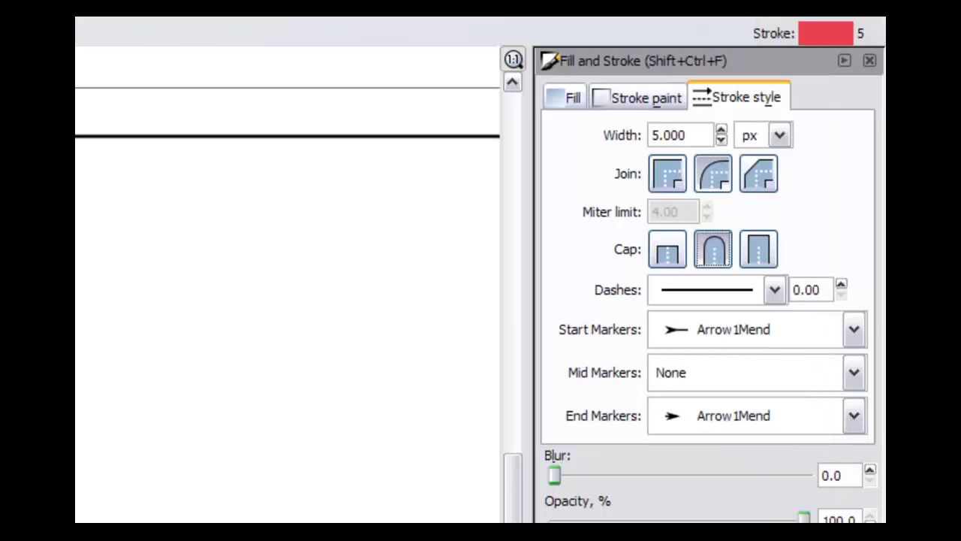
Change the start marker to Arrow1Mstart and the end marker to Arrow2Mstart
{"action": "left_click", "coordinate": [854, 328]}
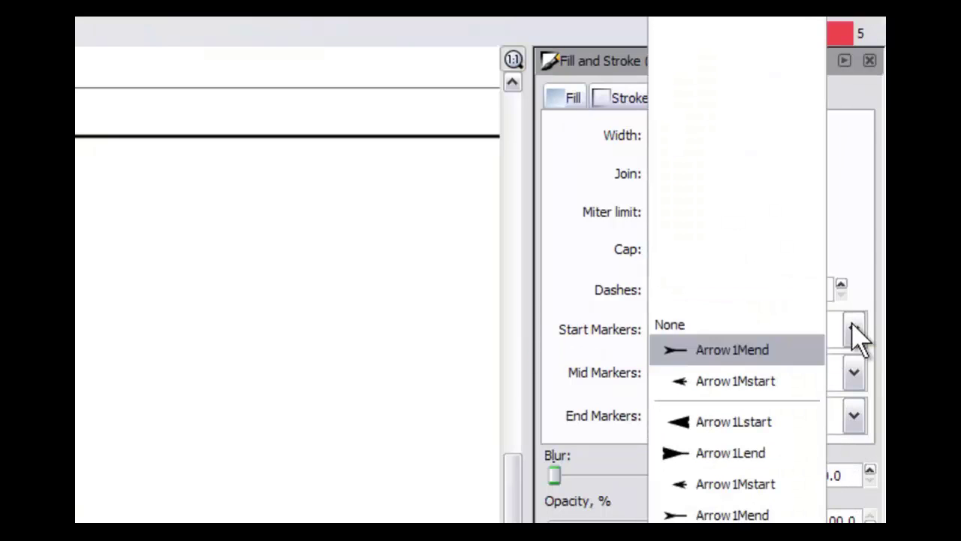
{"action": "left_click", "coordinate": [783, 389]}
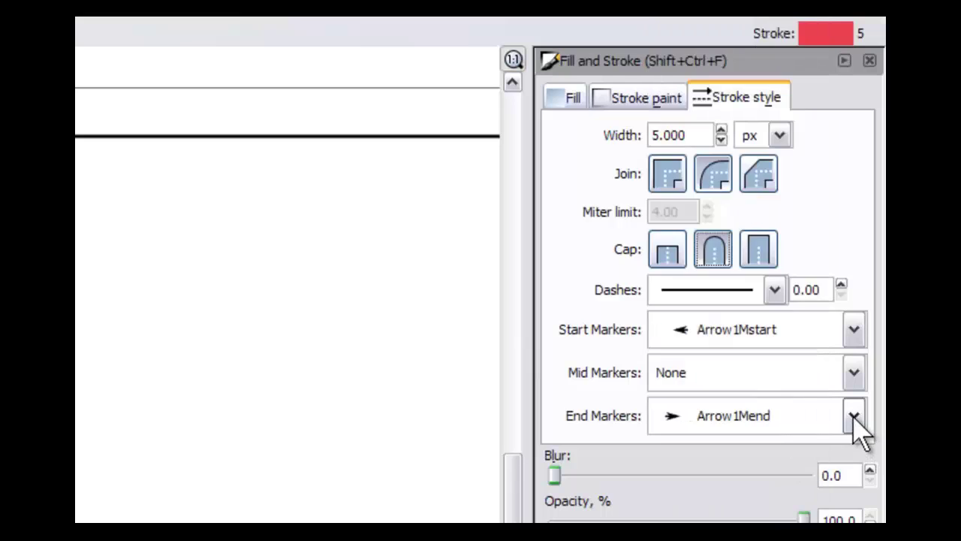
{"action": "left_click", "coordinate": [854, 415]}
{"action": "left_click", "coordinate": [751, 509]}
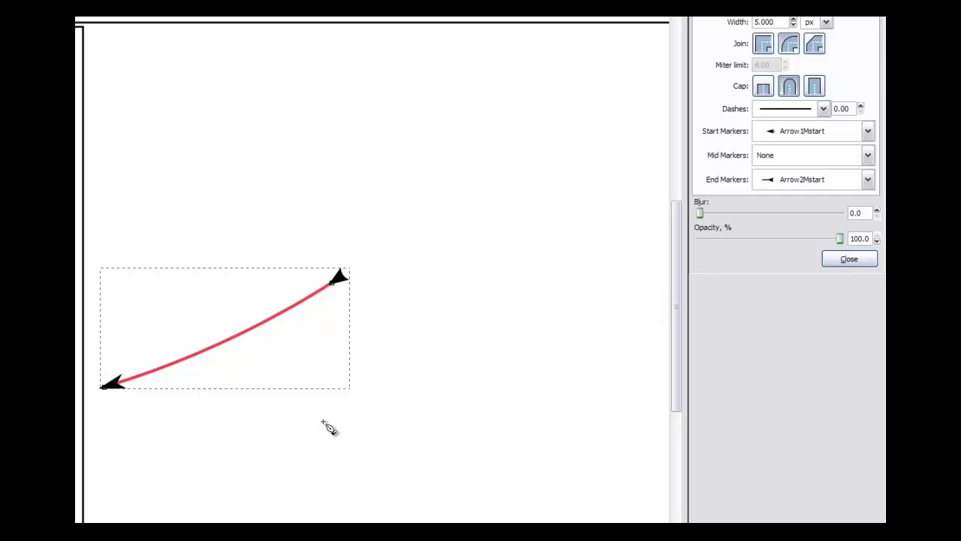
With the node tool, drag the arrow's end node down-left to bend the curve over the plot
{"action": "key", "text": "F1"}
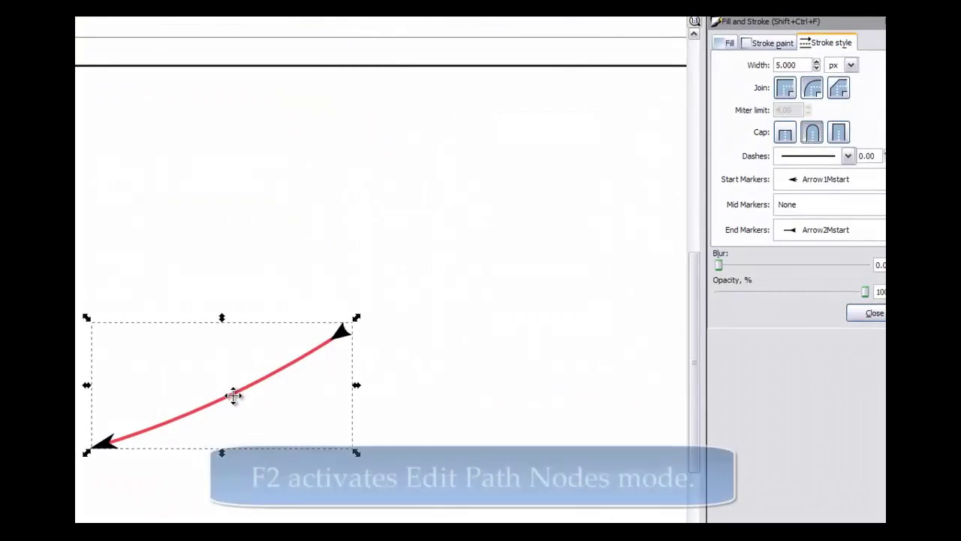
{"action": "key", "text": "F2"}
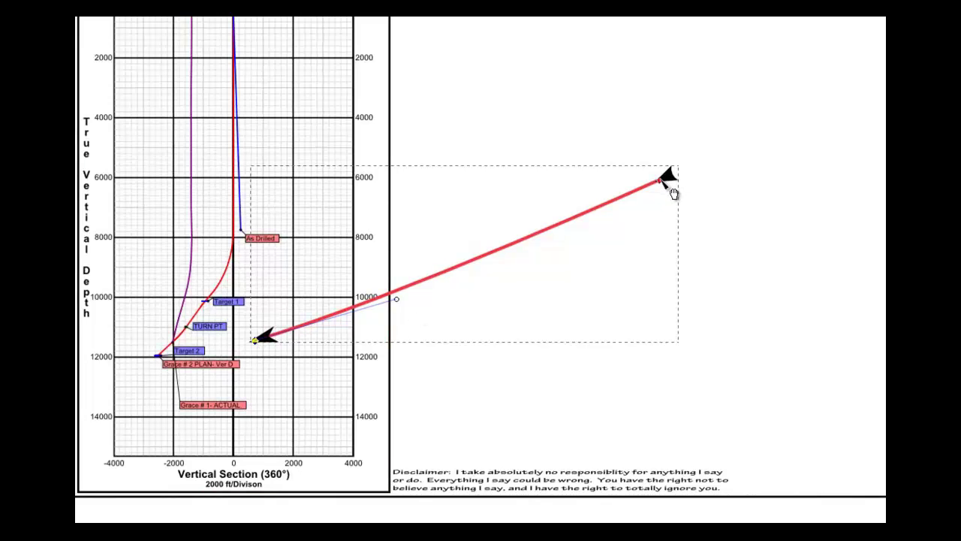
{"action": "left_click_drag", "start_coordinate": [673, 194], "coordinate": [424, 253]}
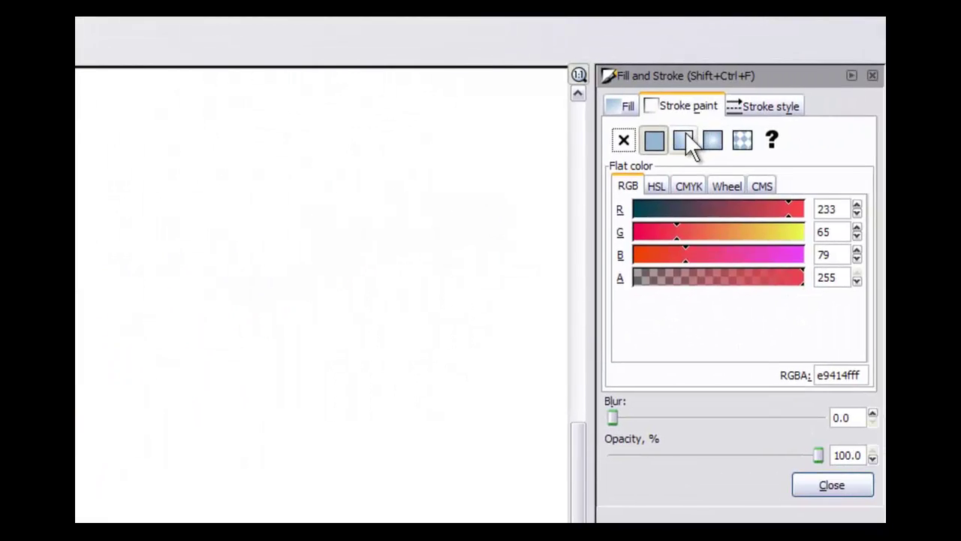
Give the arrow's stroke a linear gradient fading toward its right end, then deselect it
{"action": "left_click", "coordinate": [686, 135]}
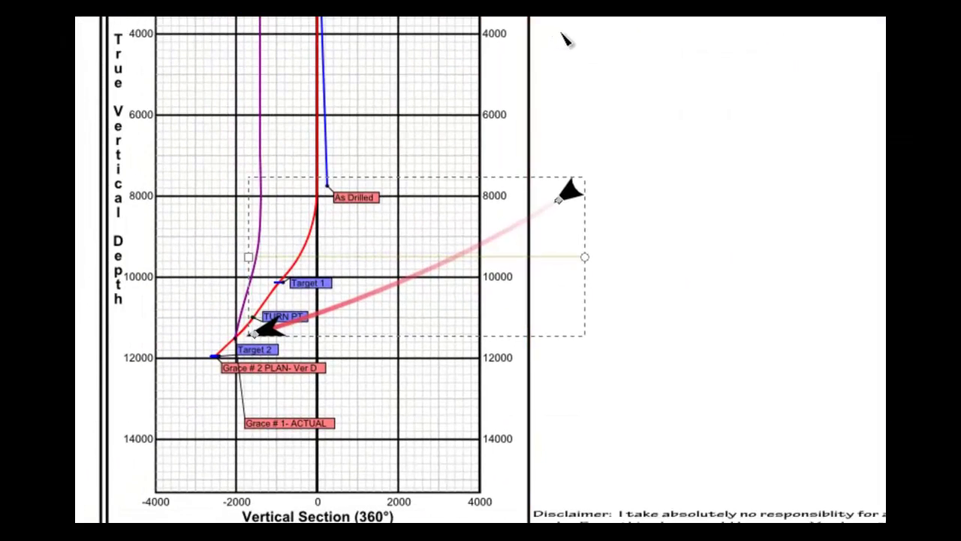
{"action": "key", "text": "s"}
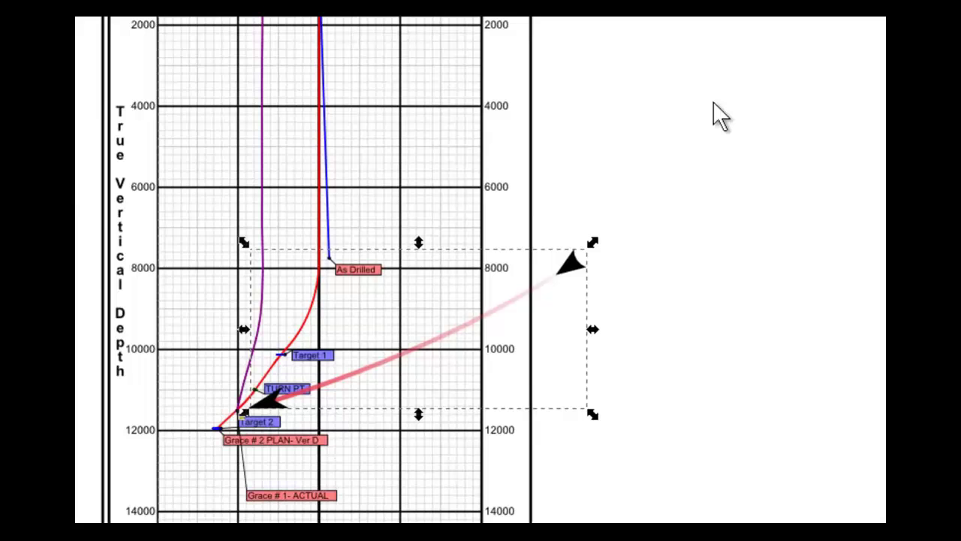
{"action": "left_click", "coordinate": [714, 105]}
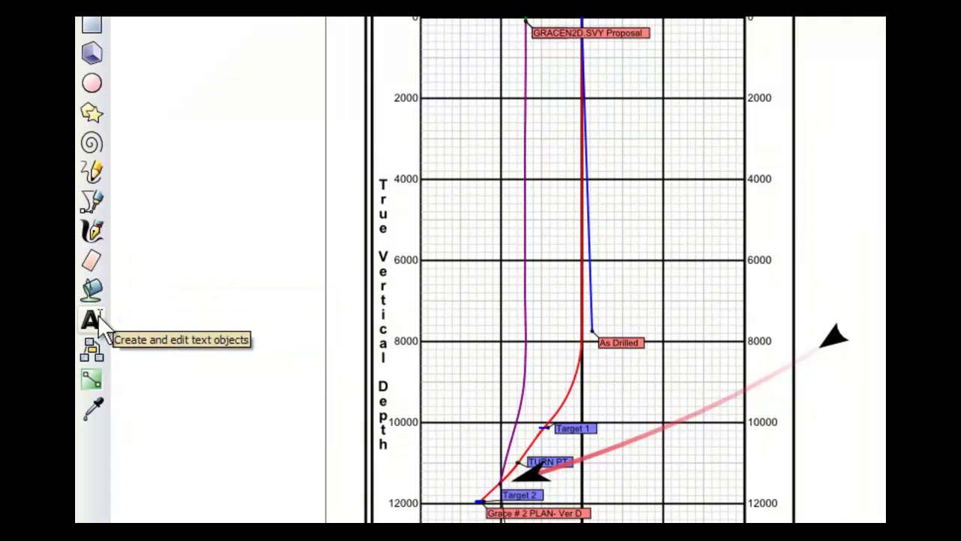
Add the text 'This is the point of closest approach.' and move it beside the arrow's upper end
{"action": "key", "text": "F8"}
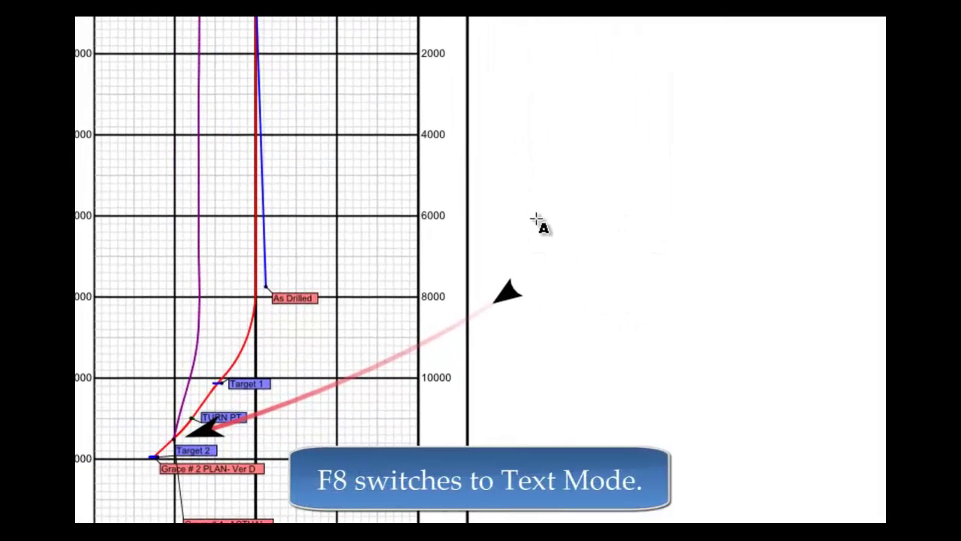
{"action": "left_click_drag", "start_coordinate": [536, 215], "coordinate": [886, 350]}
{"action": "left_click_drag", "start_coordinate": [804, 349], "coordinate": [824, 352]}
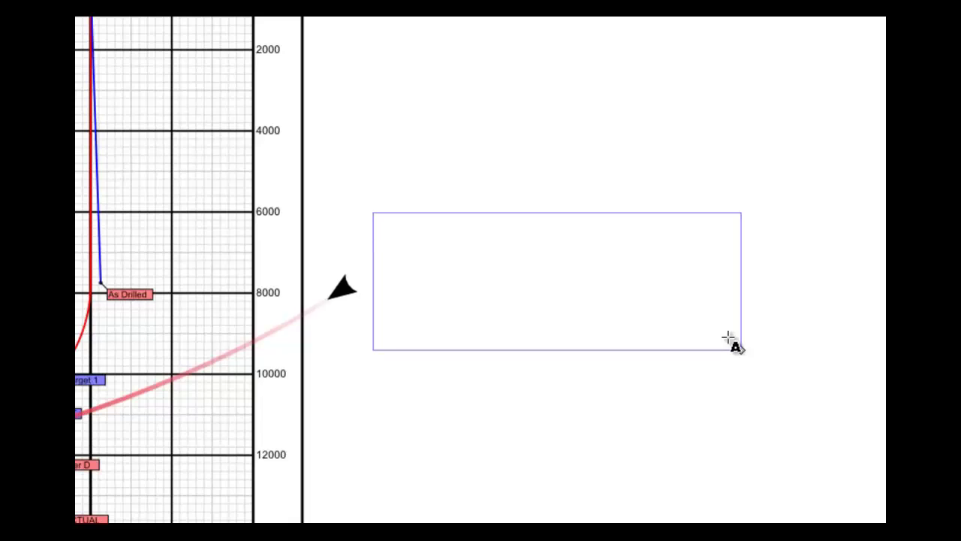
{"action": "type", "text": "This is the "}
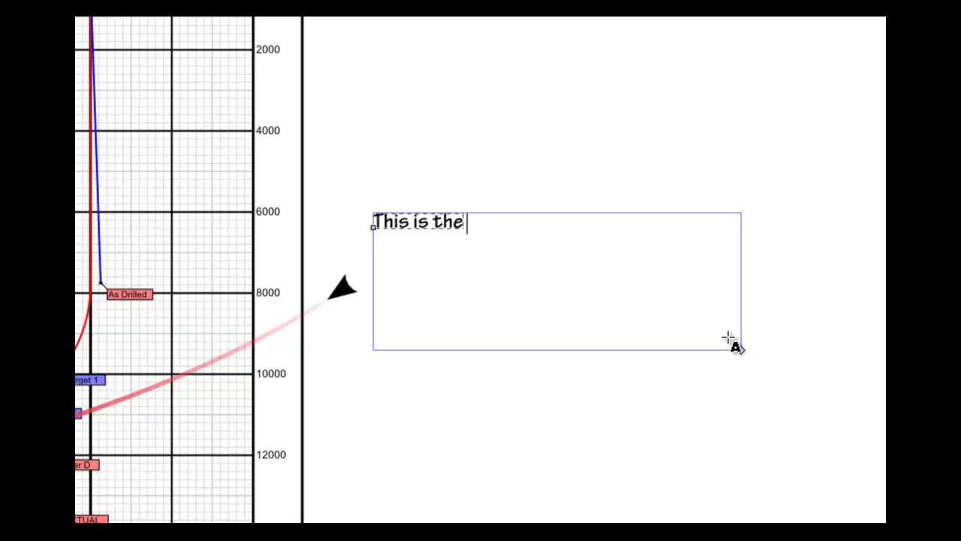
{"action": "type", "text": "point of close"}
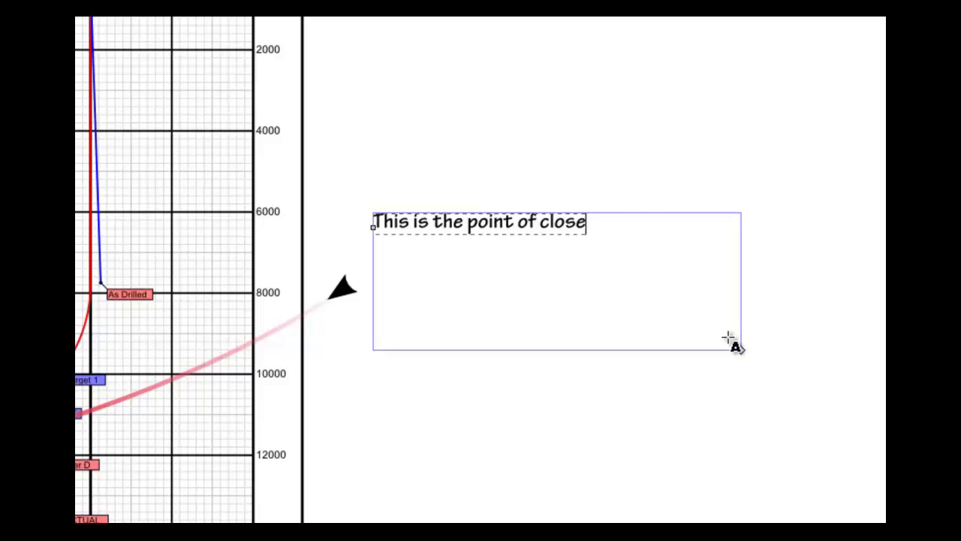
{"action": "type", "text": "st approach."}
{"action": "key", "text": "Return"}
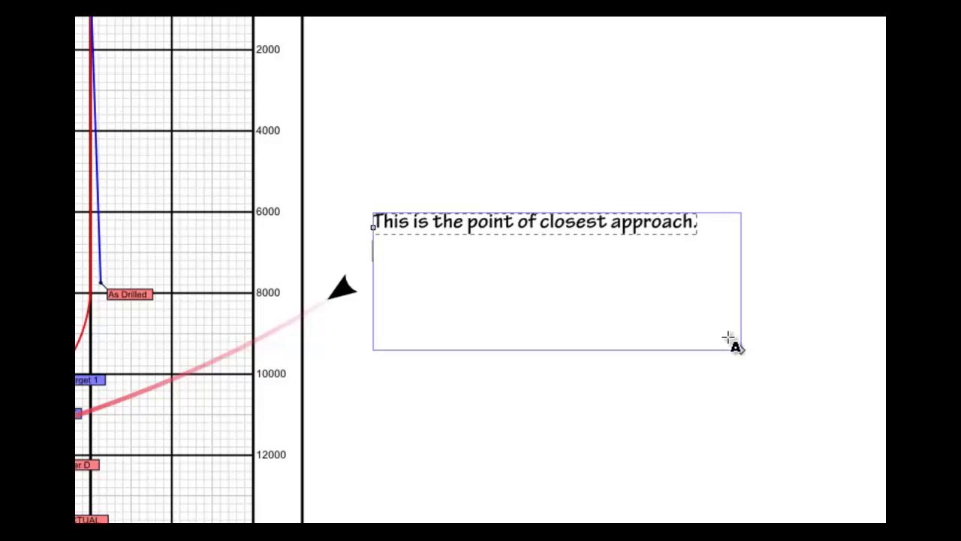
{"action": "key", "text": "F1"}
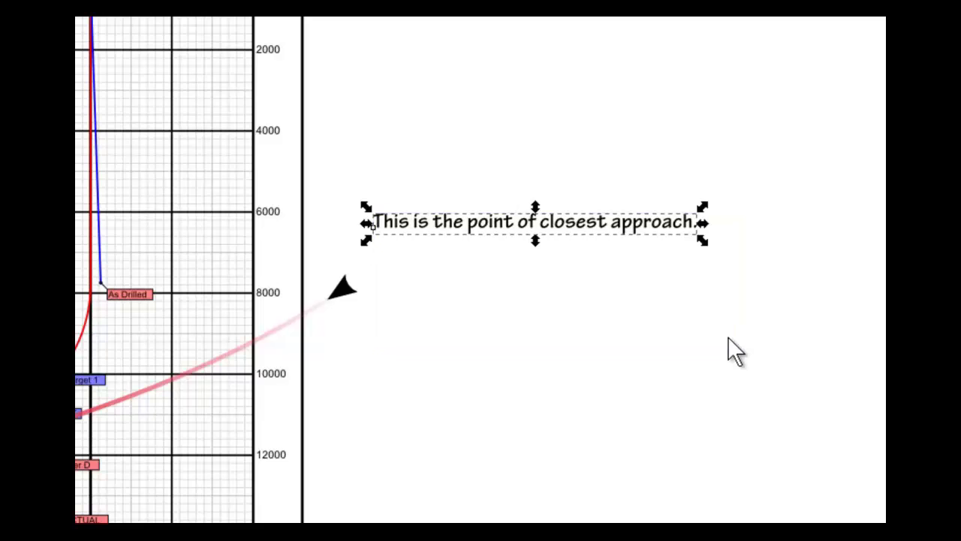
{"action": "left_click_drag", "start_coordinate": [533, 226], "coordinate": [521, 278]}
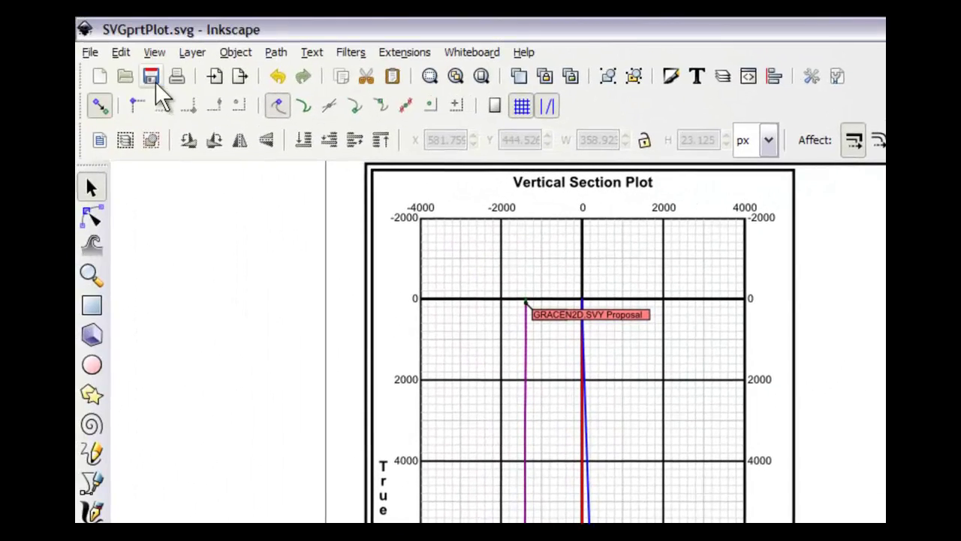
{"action": "left_click", "coordinate": [89, 51]}
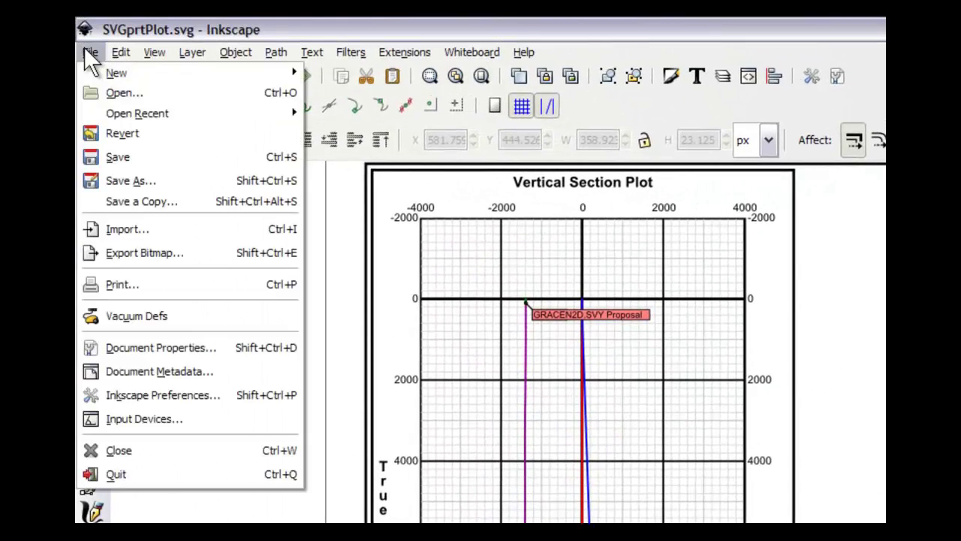
{"action": "left_click", "coordinate": [120, 229]}
{"action": "key", "text": "Escape"}
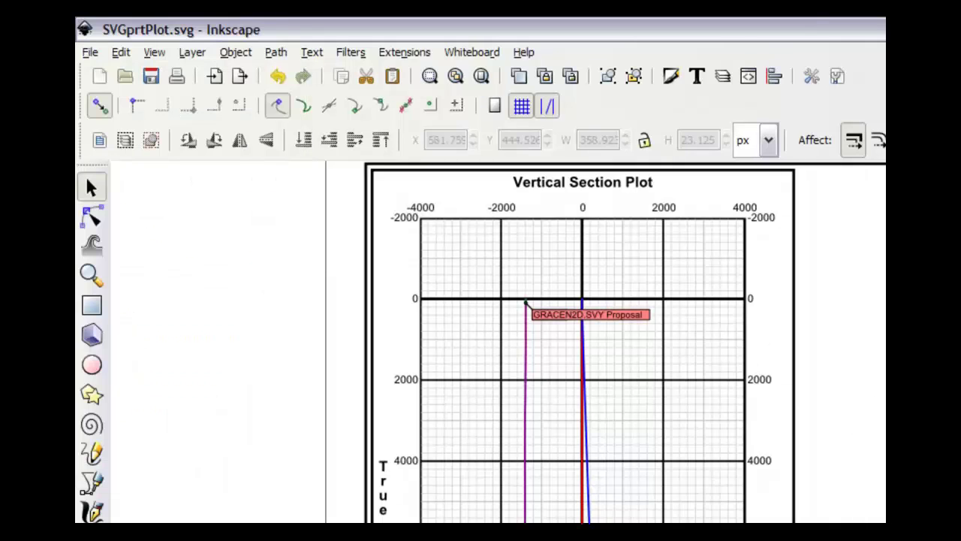
Drag the arrow's end nodes and bend handle so it arcs from the 0 line near GRACEN2D SVY Proposal
{"action": "left_click", "coordinate": [92, 219]}
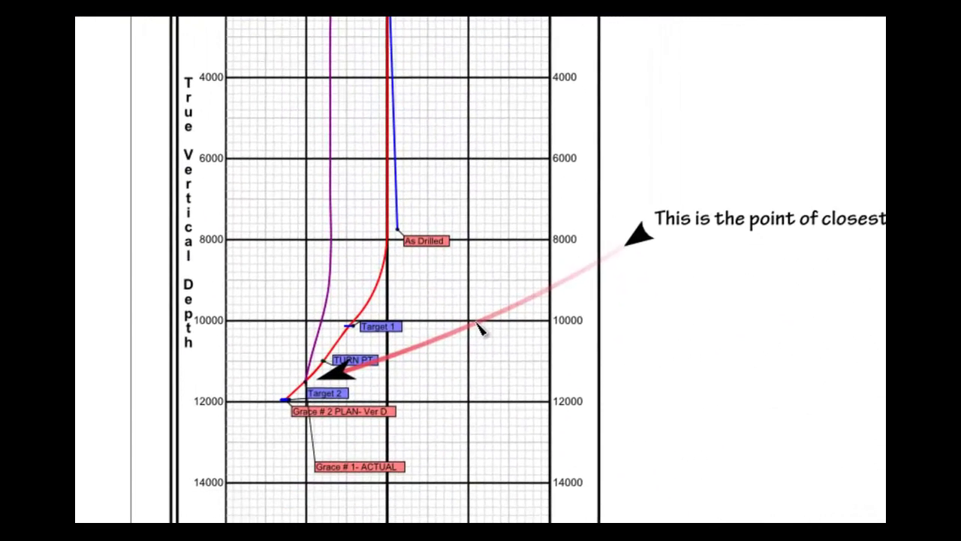
{"action": "left_click", "coordinate": [481, 334]}
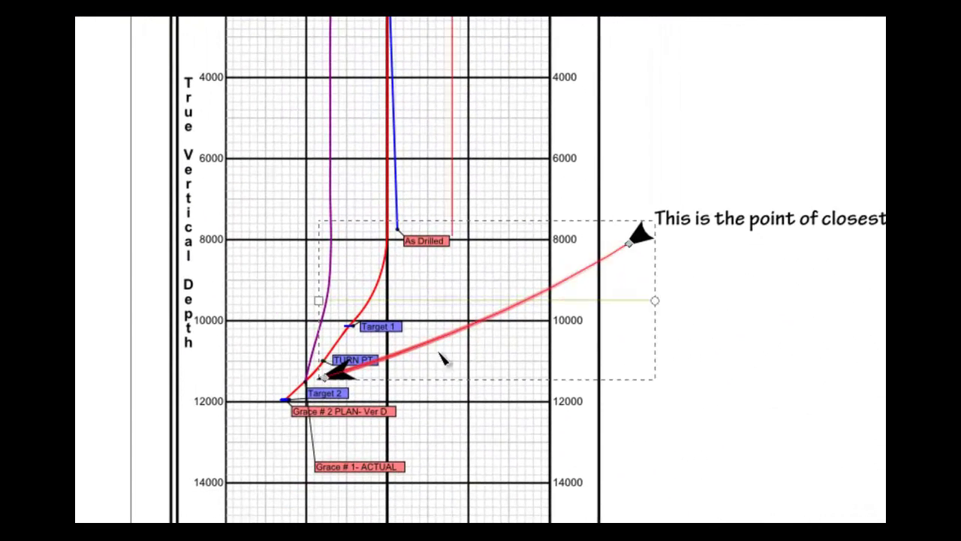
{"action": "left_click_drag", "start_coordinate": [330, 375], "coordinate": [281, 128]}
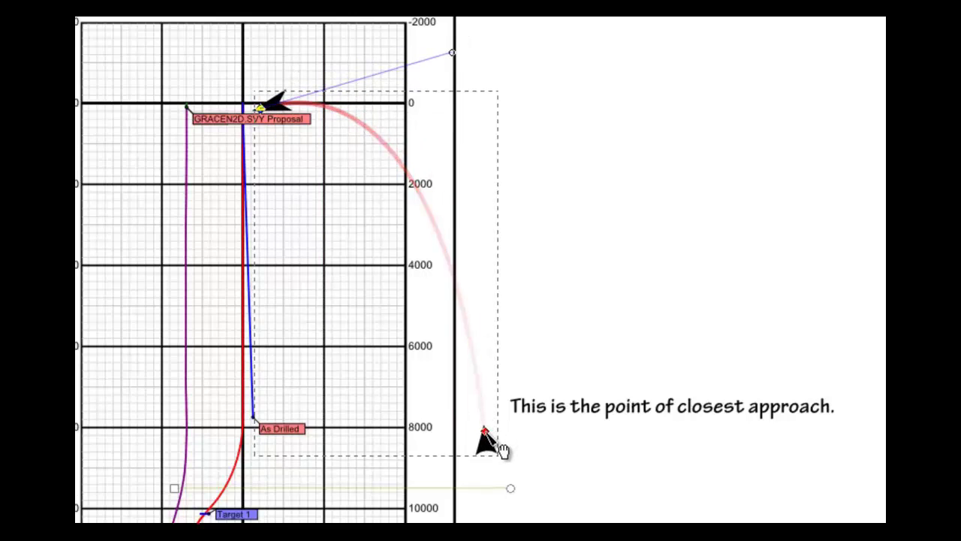
{"action": "left_click_drag", "start_coordinate": [488, 441], "coordinate": [505, 109]}
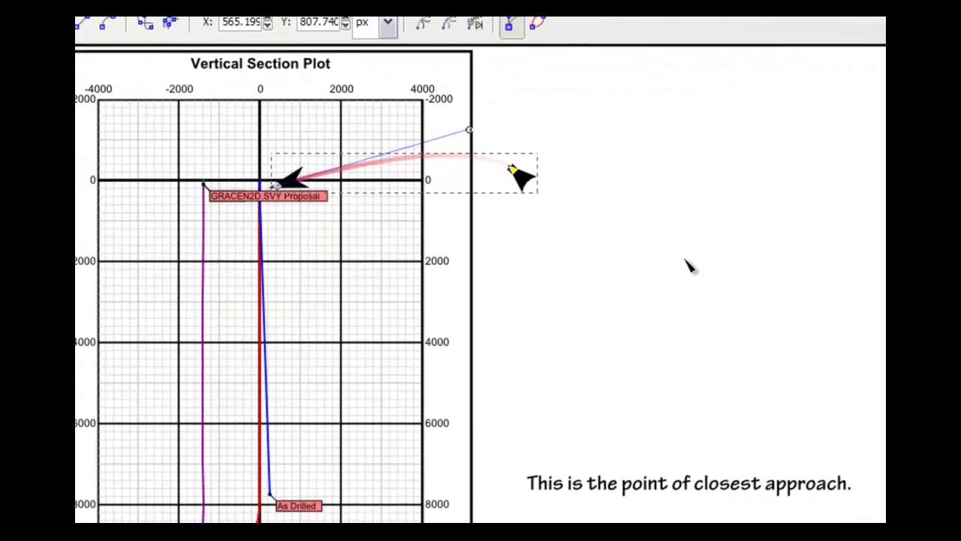
{"action": "left_click_drag", "start_coordinate": [469, 130], "coordinate": [444, 72]}
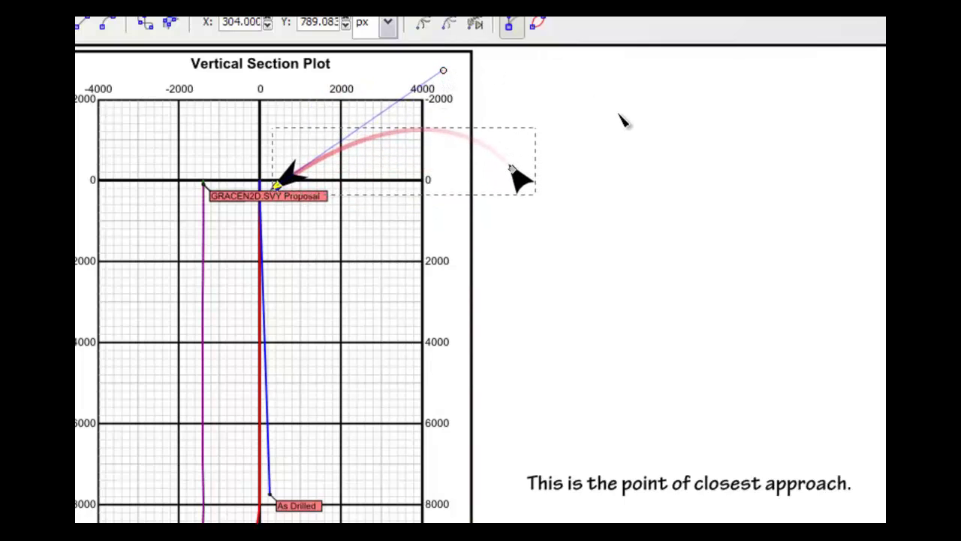